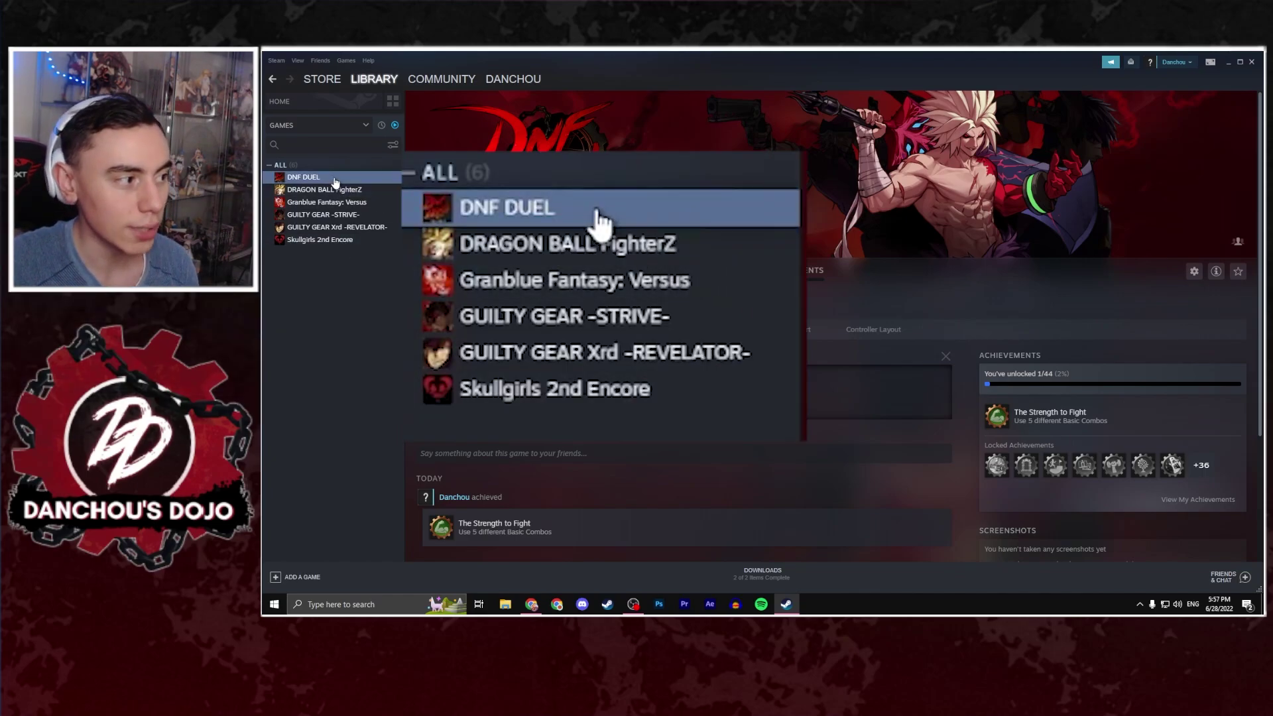
Browse DNF DUEL's local files from its Steam Properties to reach the install folder.
right_click(334, 182)
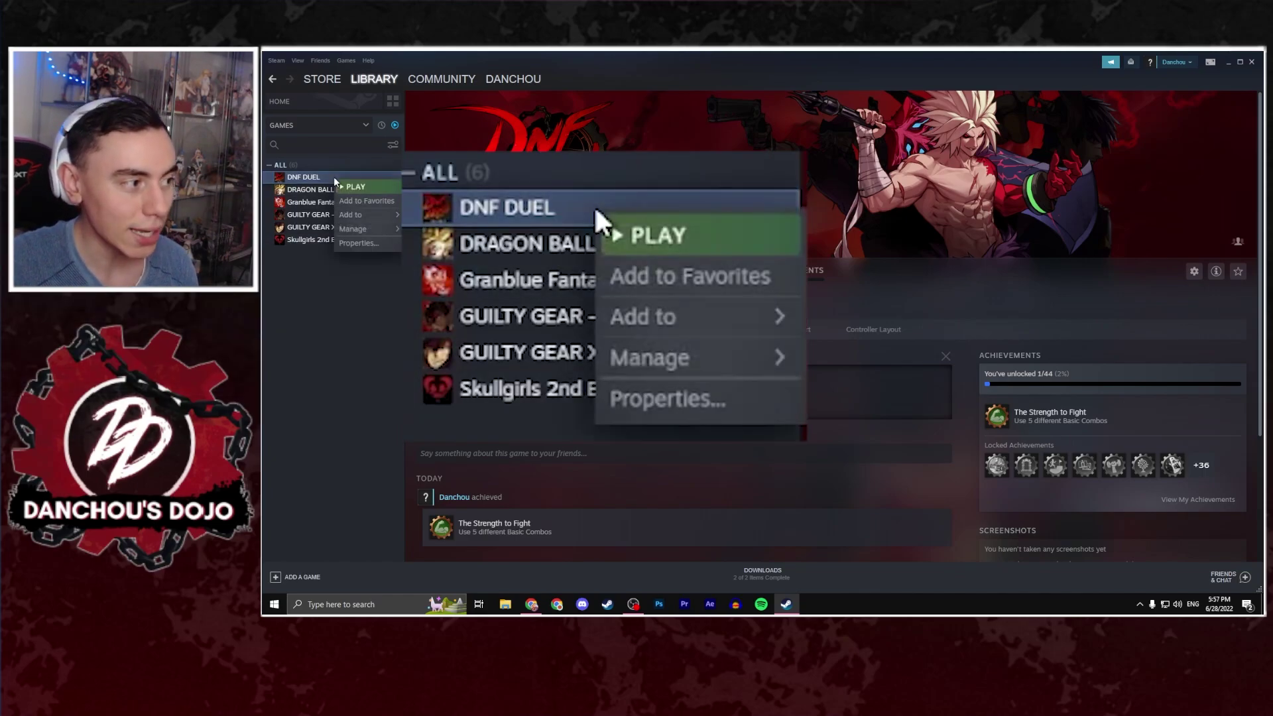
left_click(355, 243)
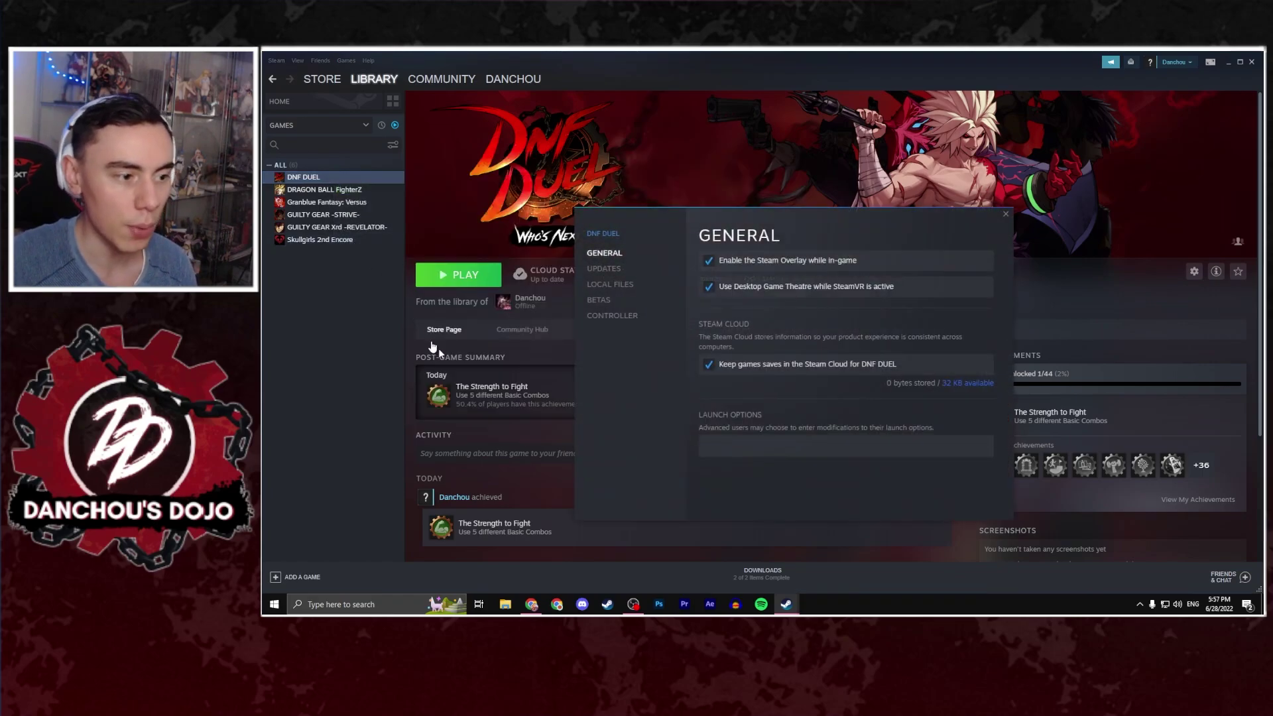
left_click(623, 287)
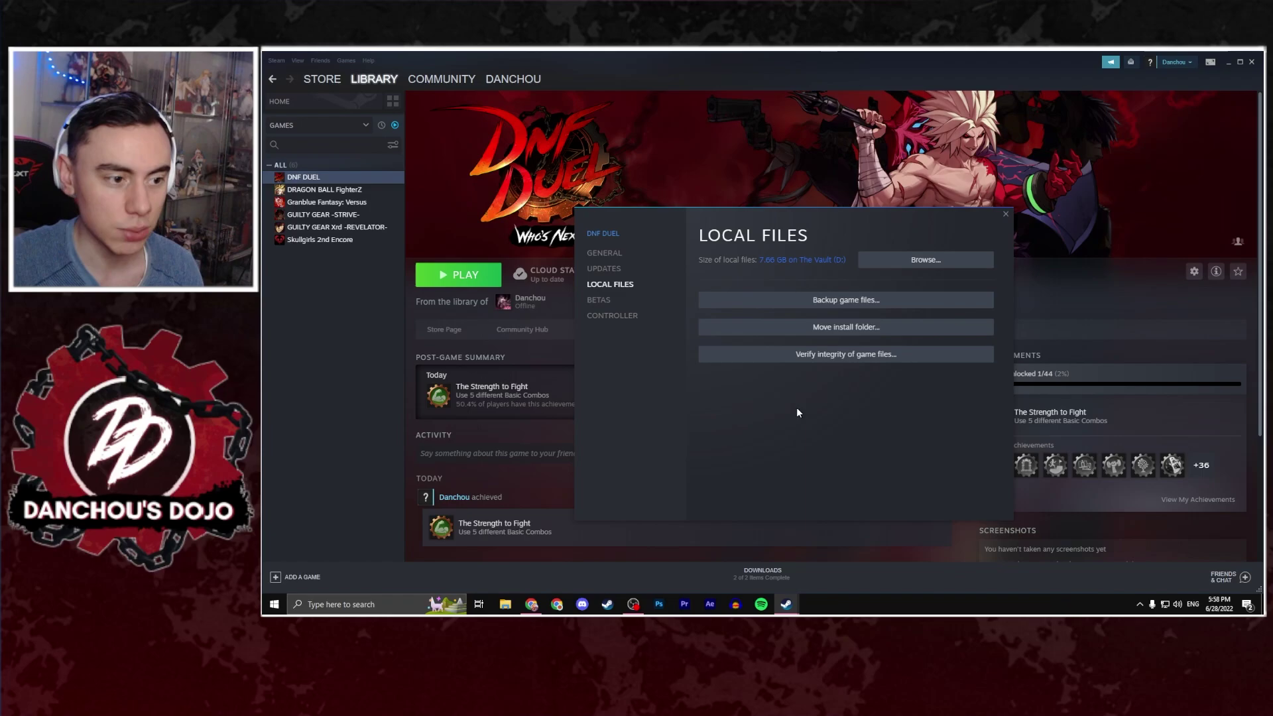
left_click(921, 268)
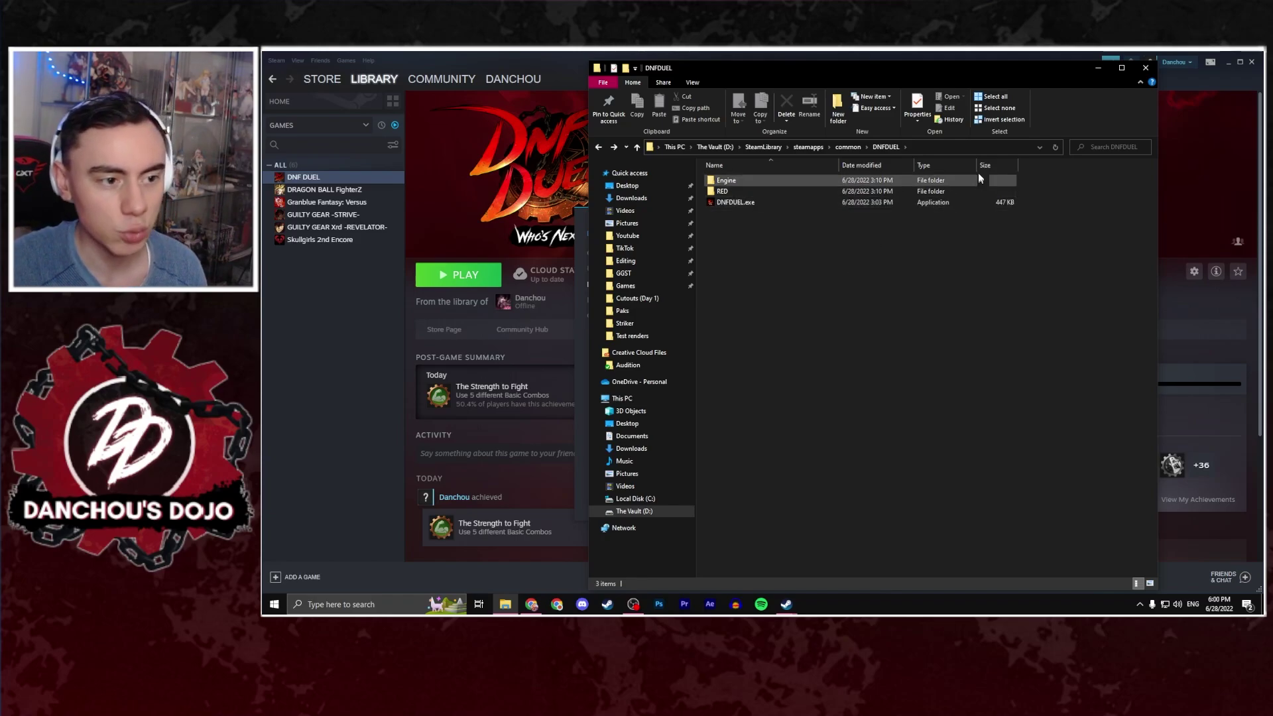
Navigate into RED\Content\Paks to reach the RED-WindowsNoEditor .pak and .sig files.
double_click(806, 191)
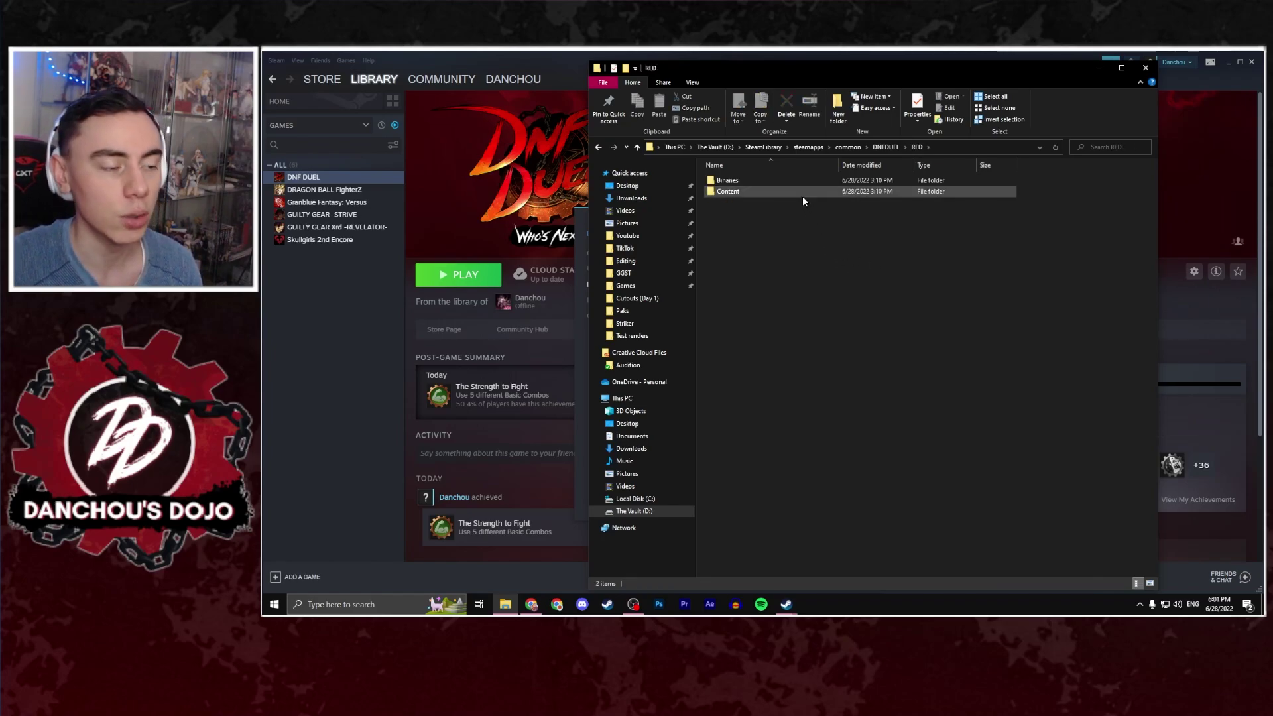
double_click(802, 193)
double_click(808, 181)
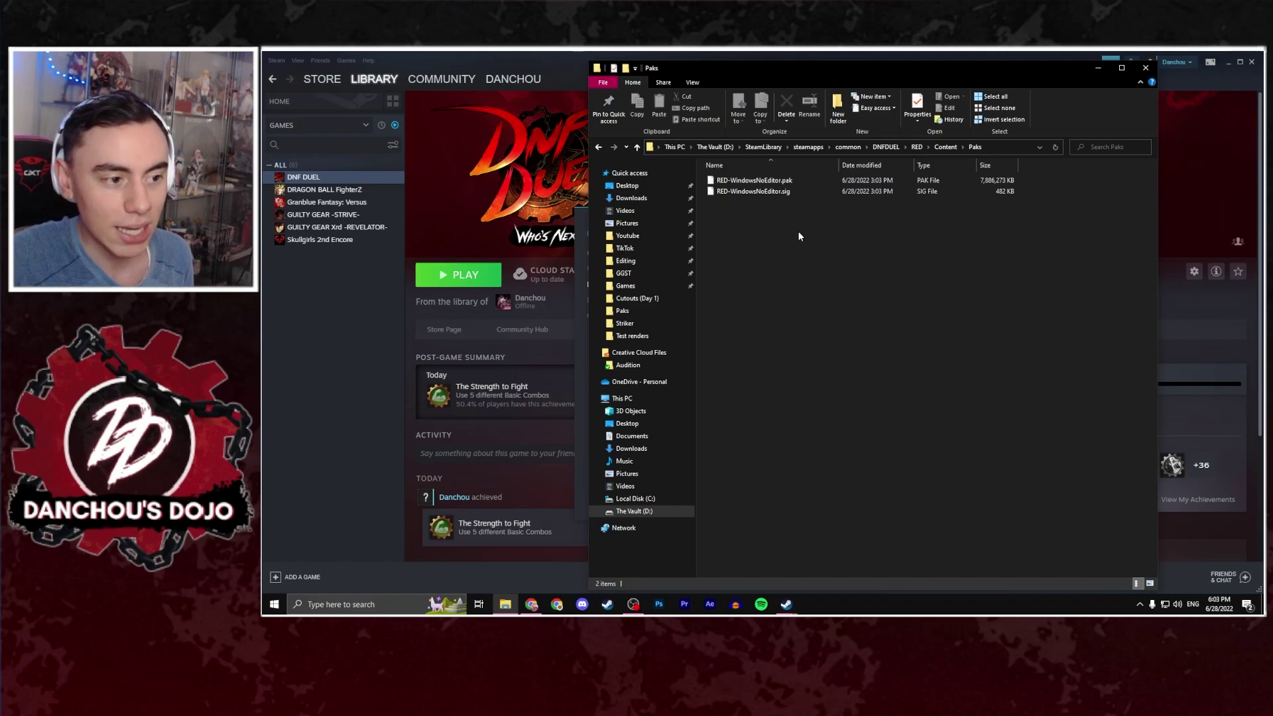
Add a new folder named ~MODS in Paks and open it.
right_click(798, 234)
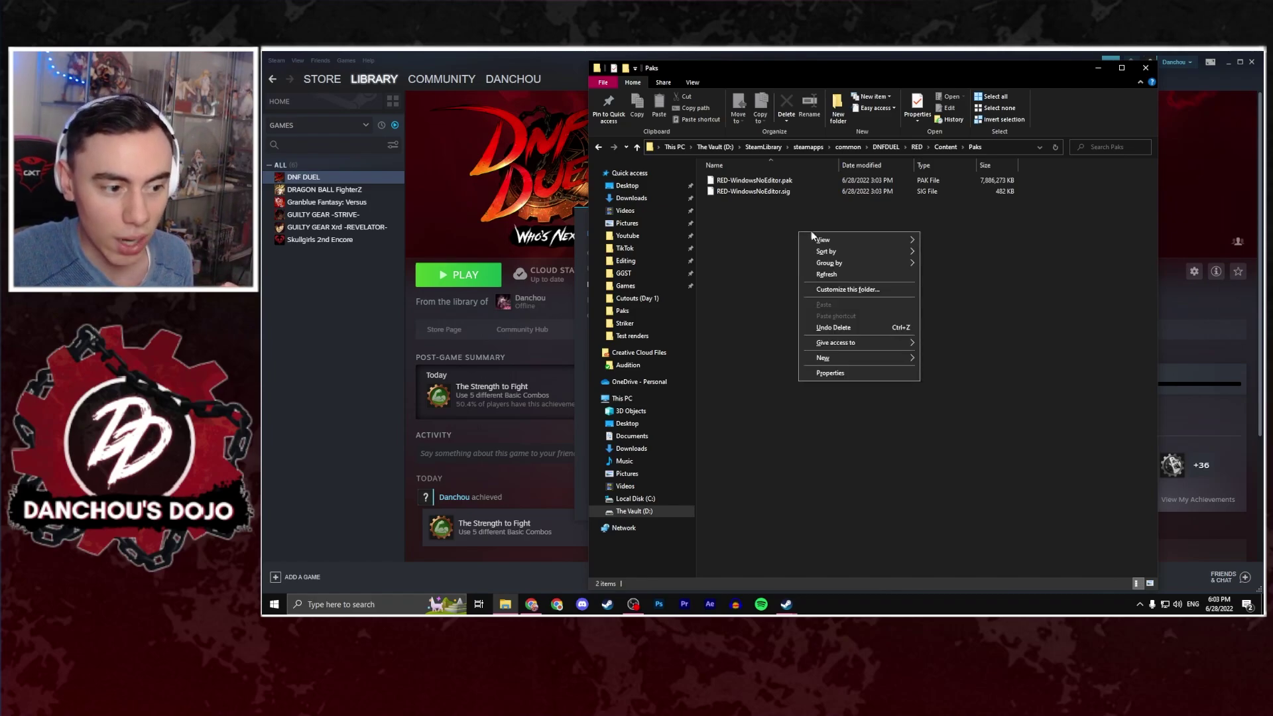
mouse_move(867, 358)
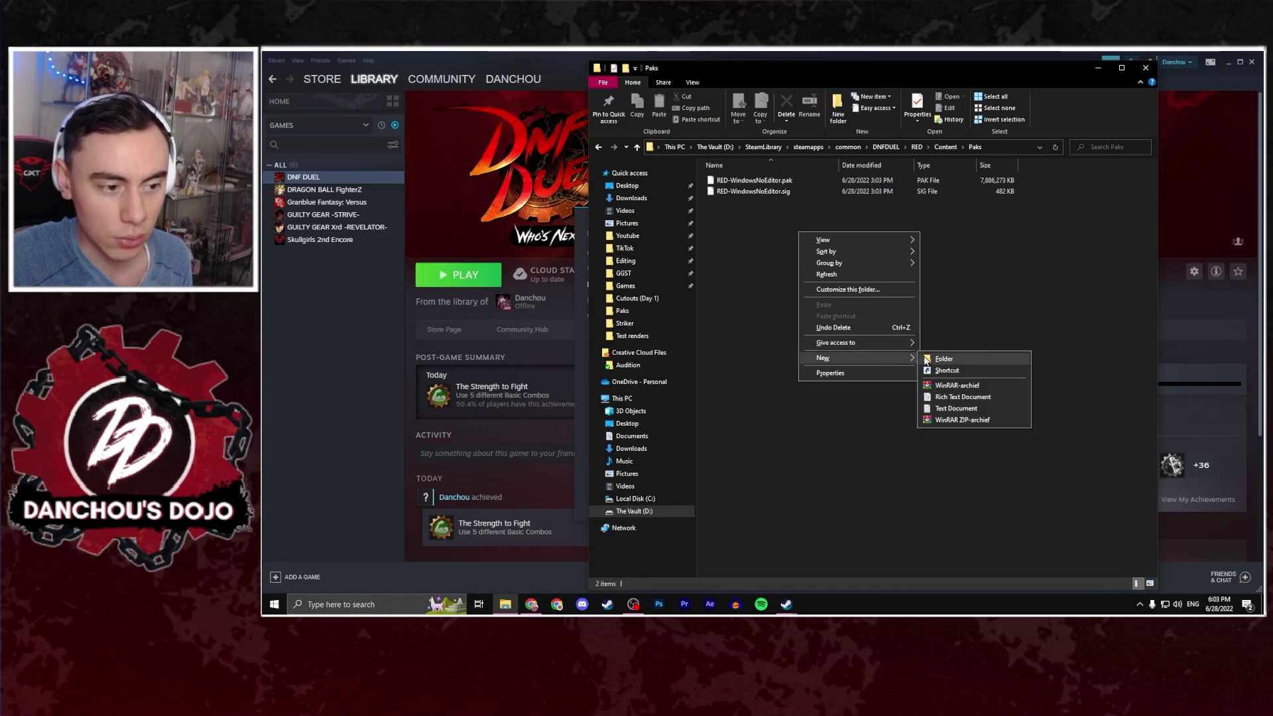
left_click(923, 358)
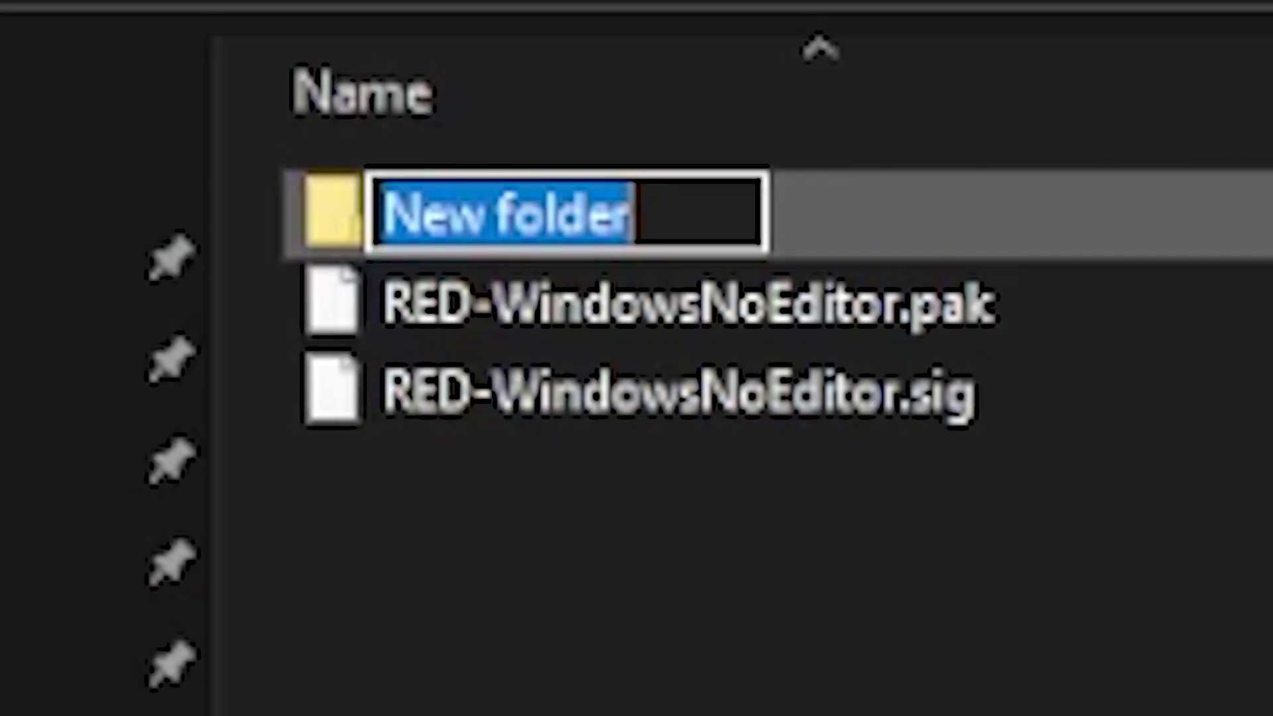
type("~")
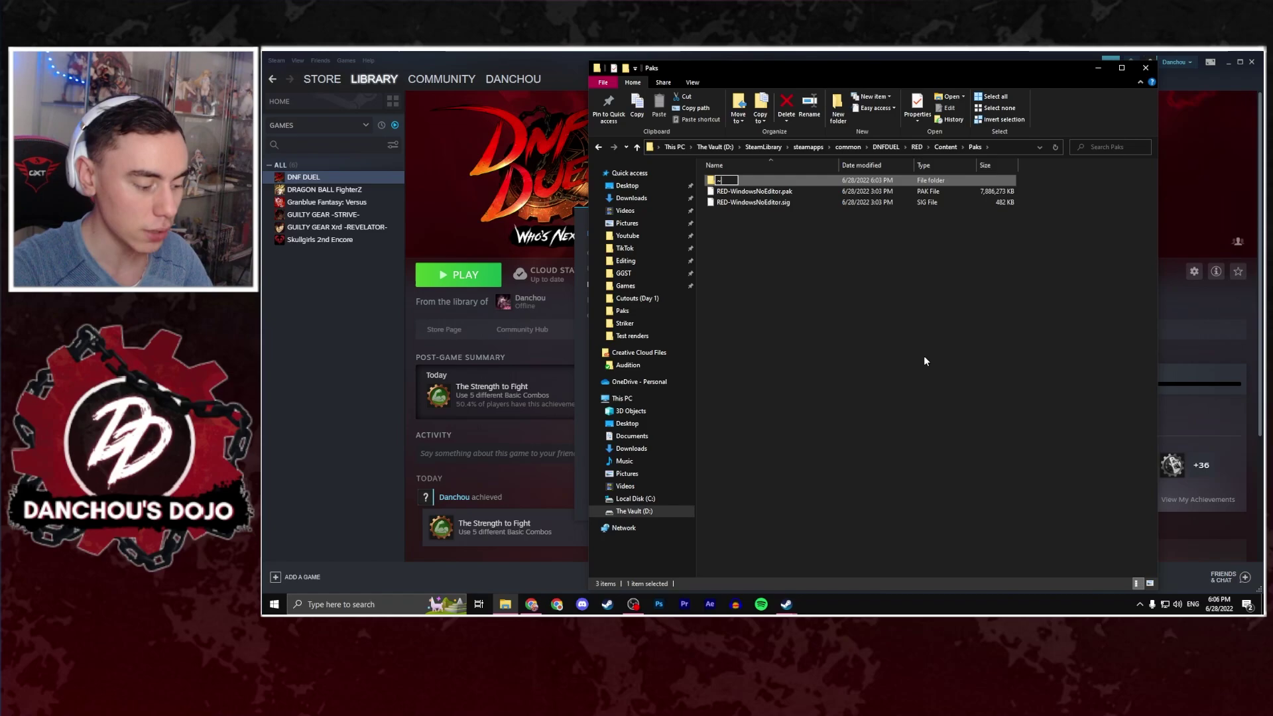
type("MODS")
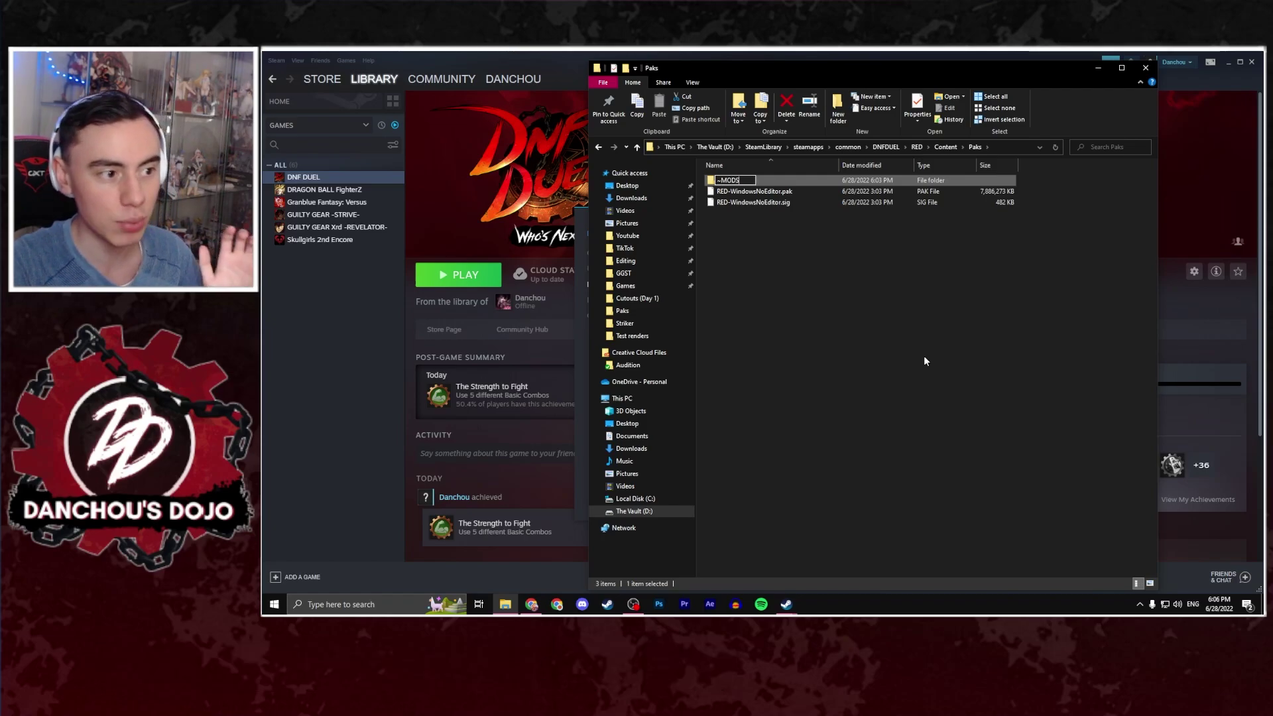
key("Return")
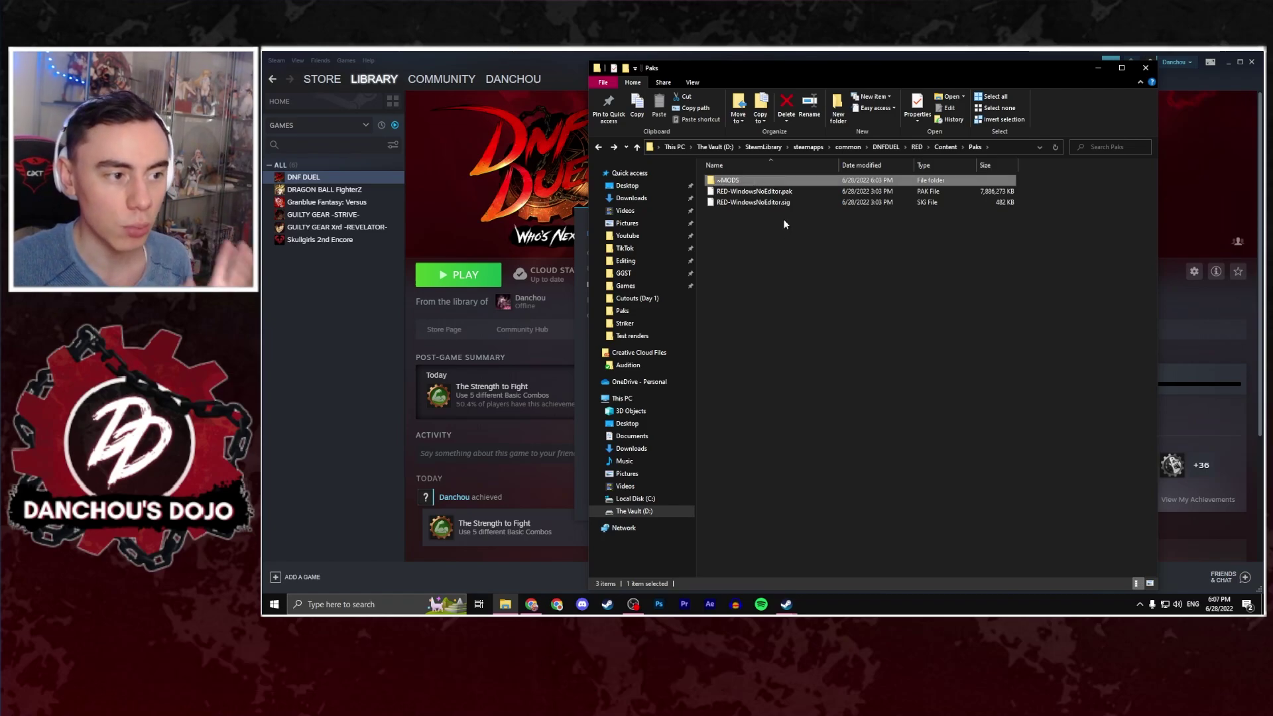
double_click(784, 181)
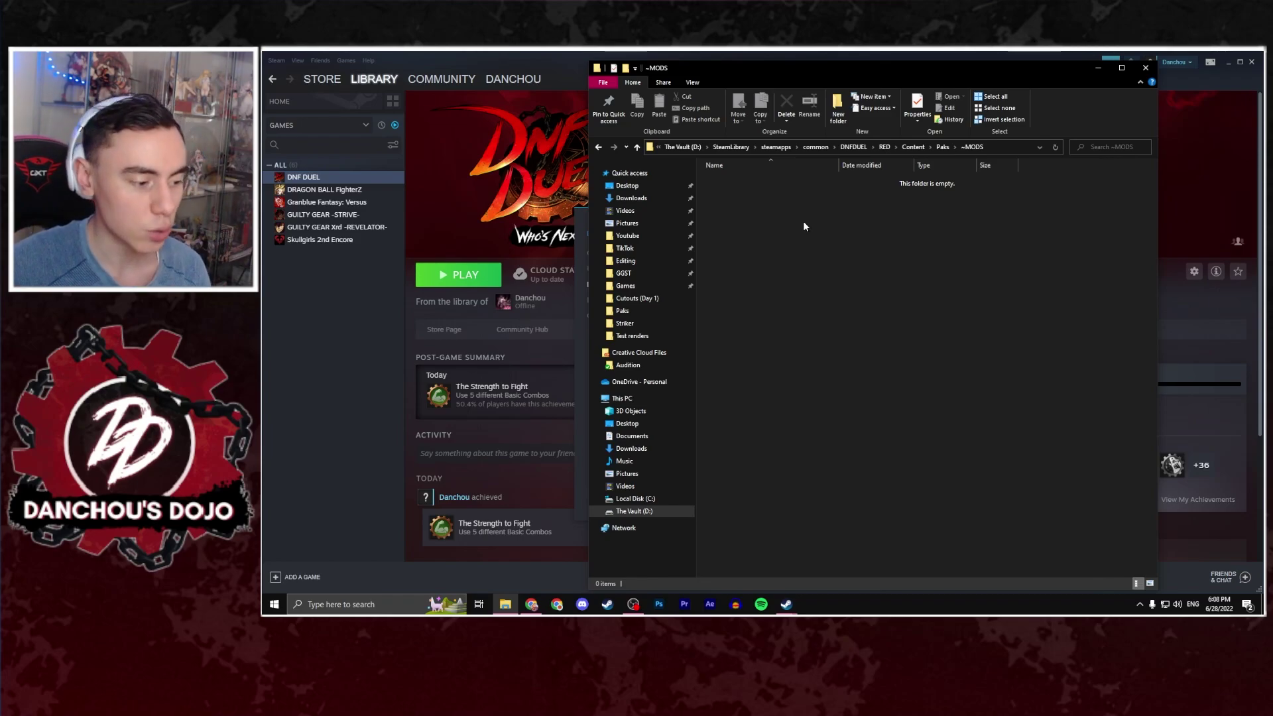
Download striker_queen_p.rar from GameBanana's Persona 5 Queen Outfit skin page for Striker.
left_click(531, 604)
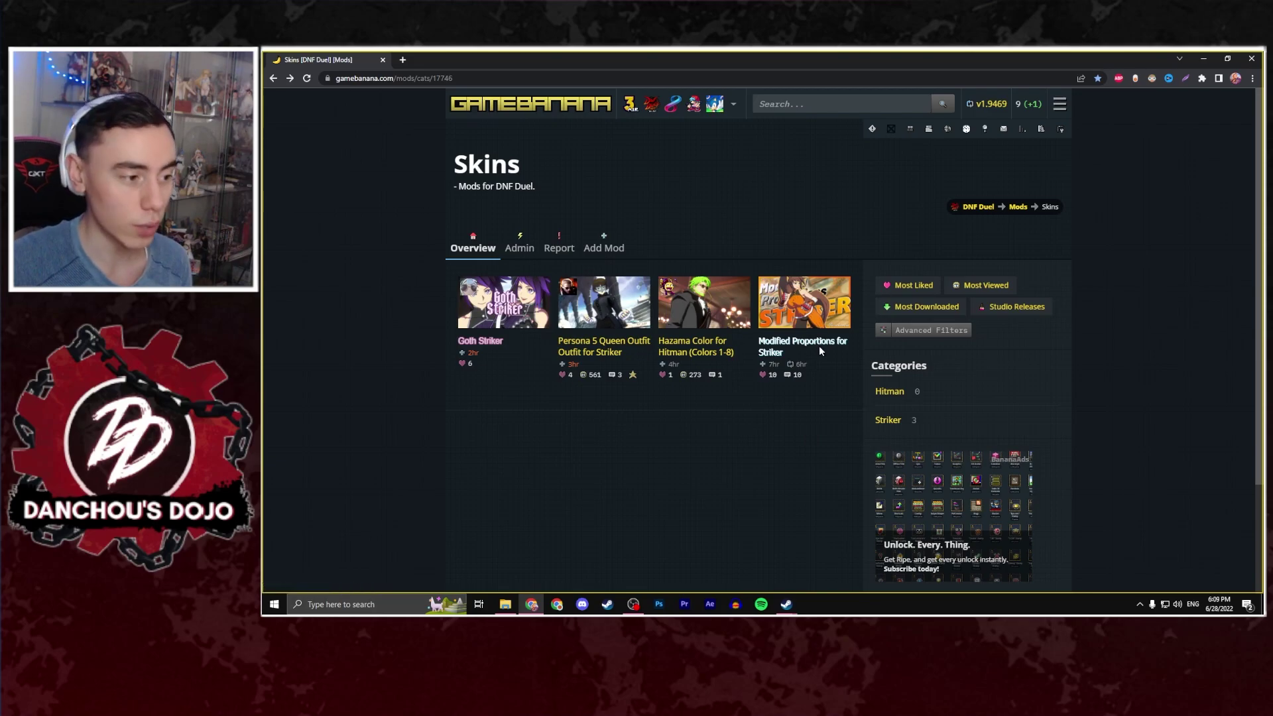
left_click(603, 346)
scroll(628, 434, "down", 2)
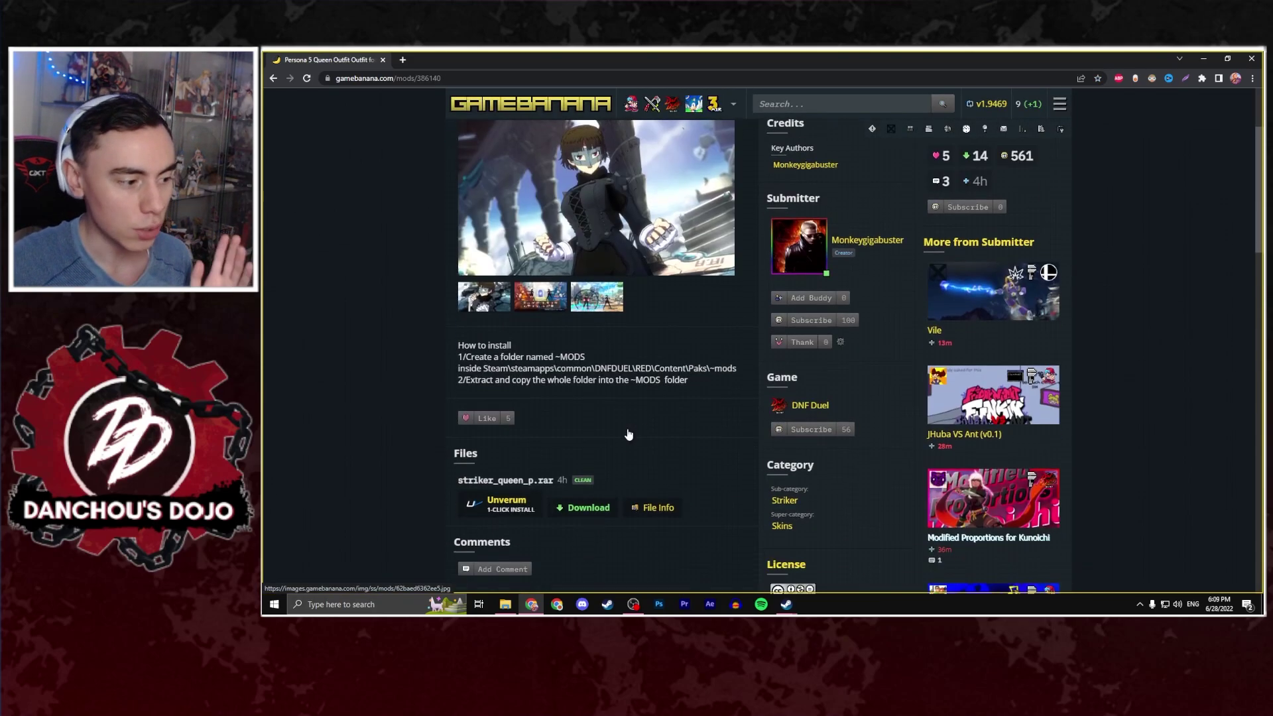
scroll(665, 412, "down", 2)
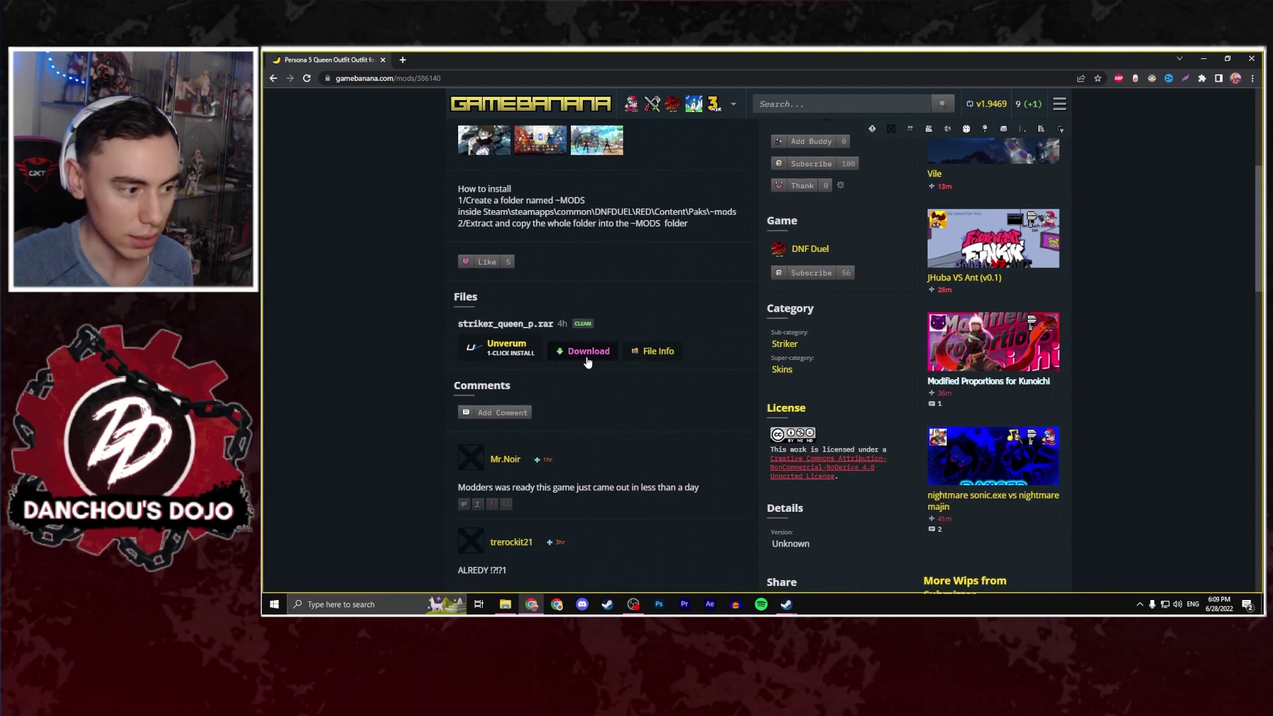
left_click(589, 351)
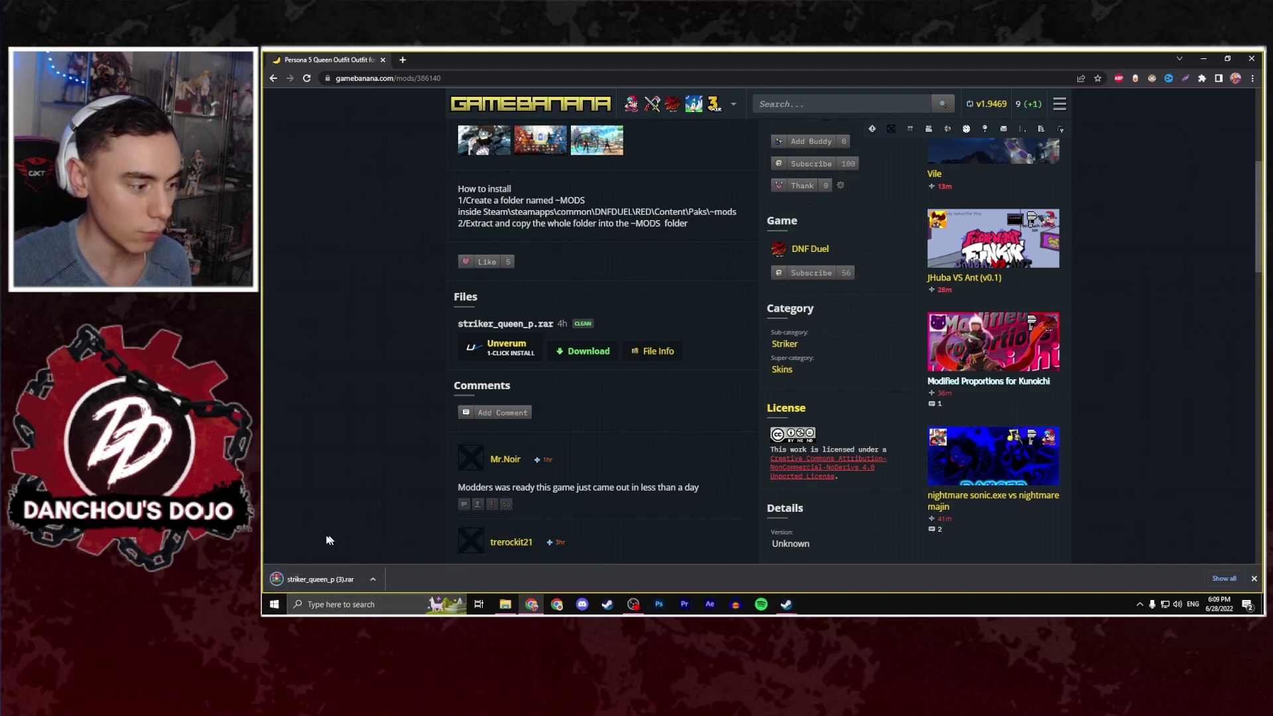
scroll(647, 496, "up", 1)
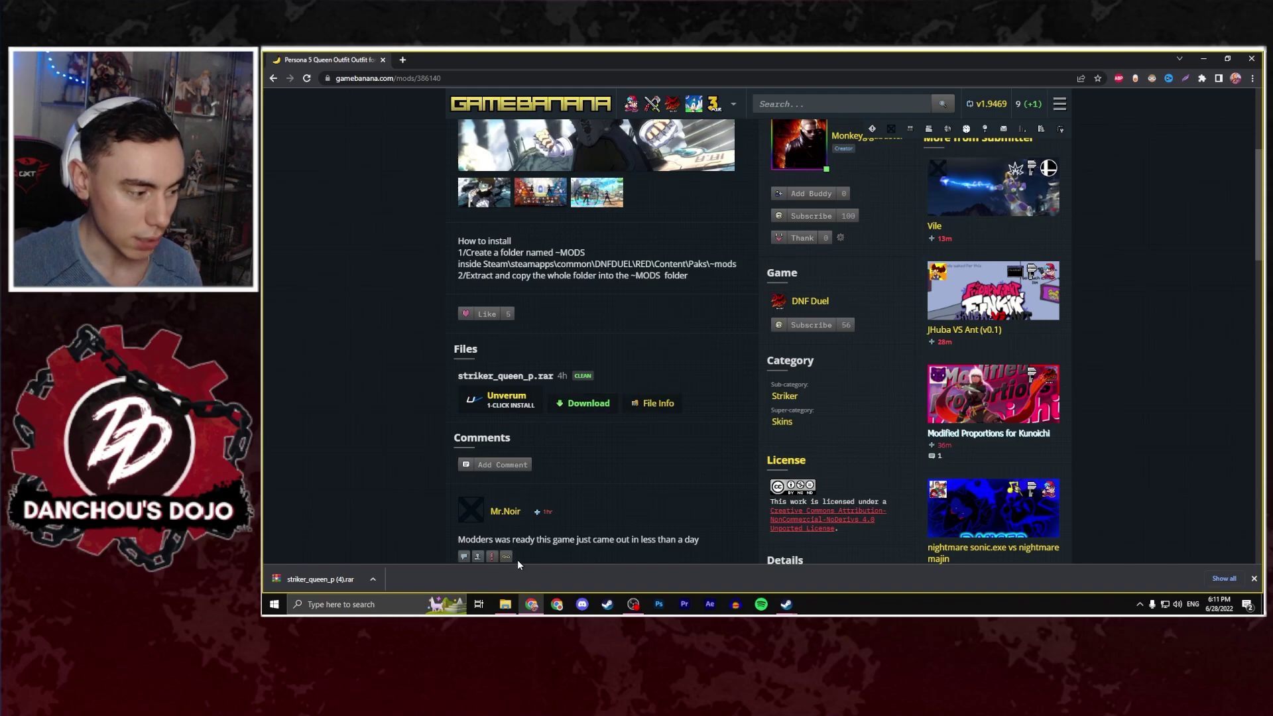
Drag striker queen_P.pak and .sig from the striker_queen_p.rar archive into ~MODS.
left_click(506, 604)
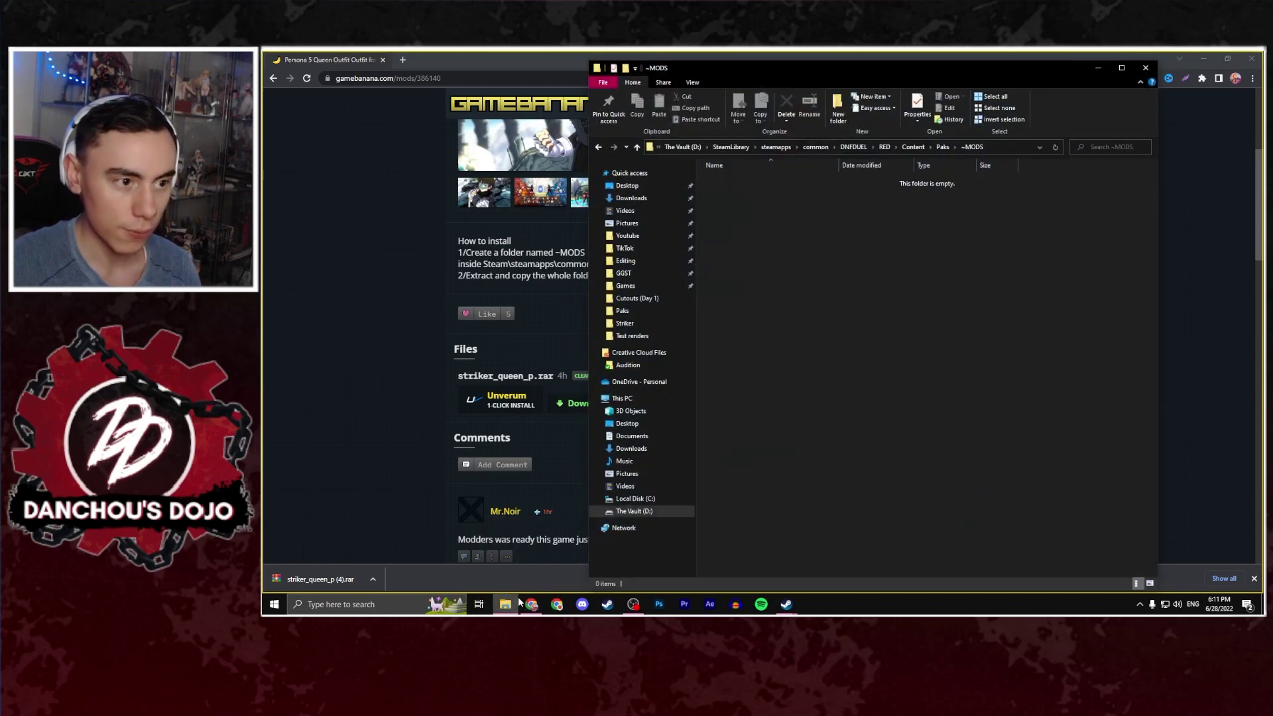
left_click(327, 574)
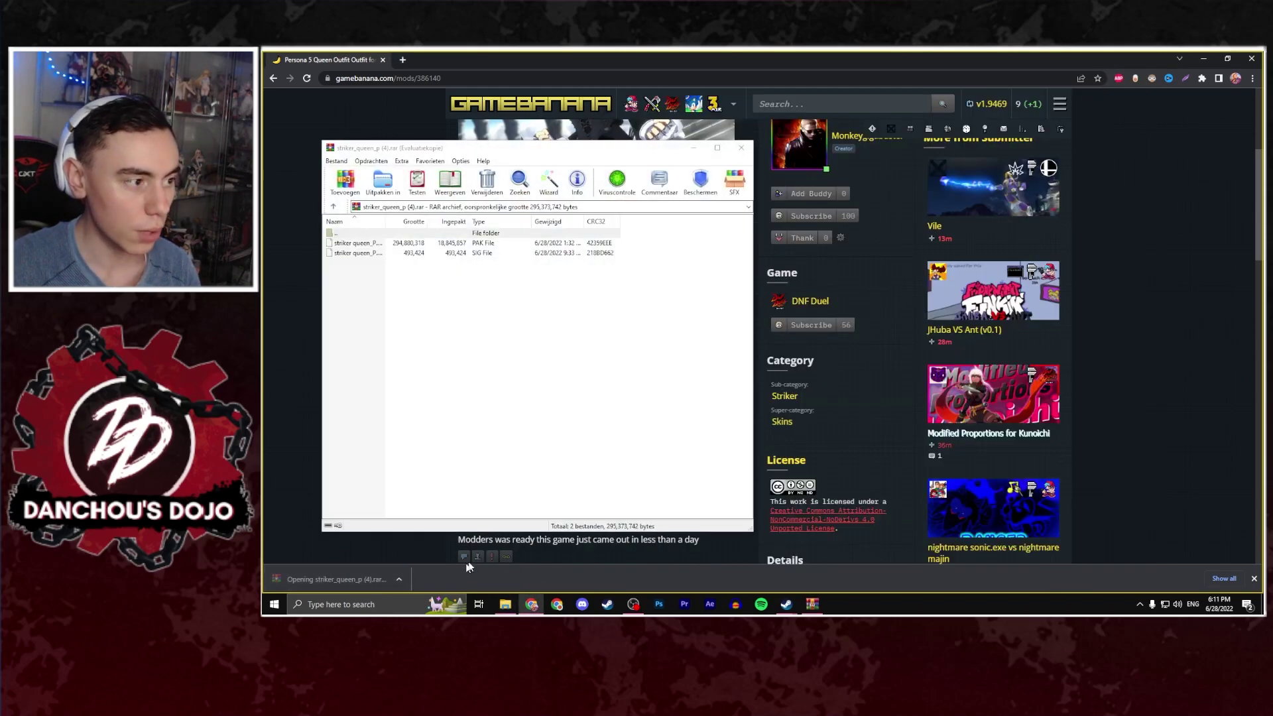
left_click_drag(520, 320, 904, 307)
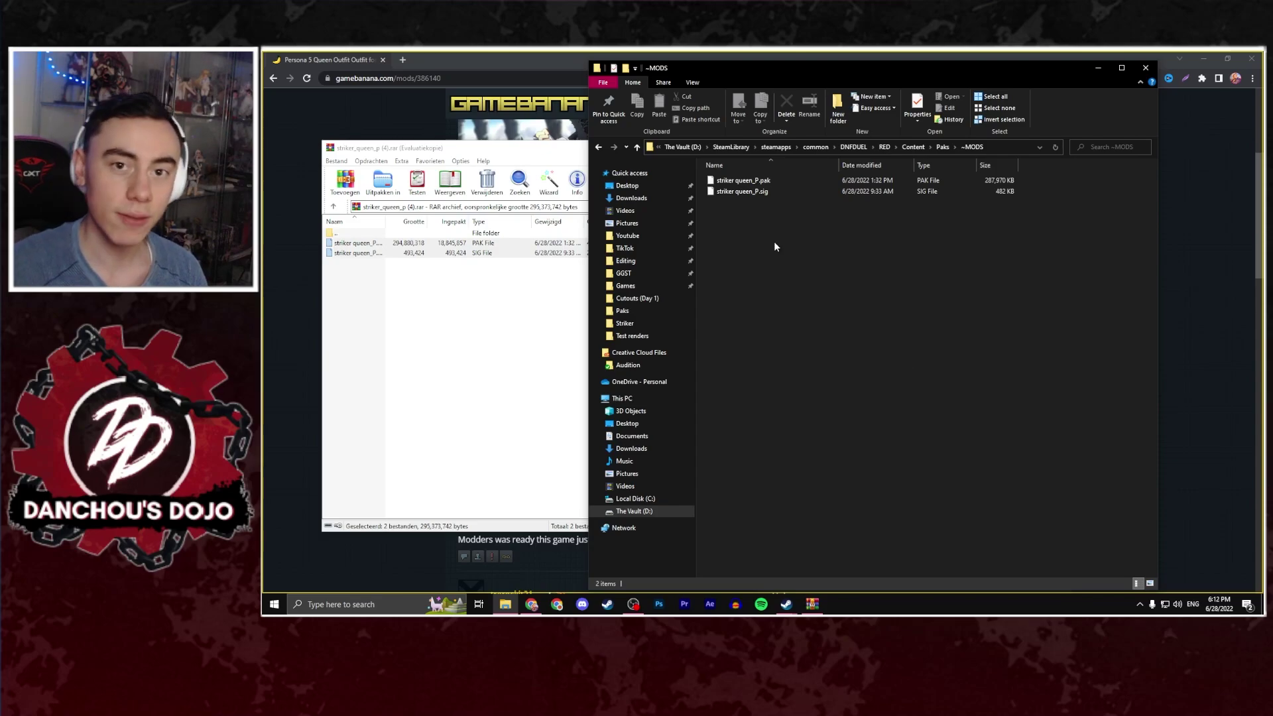
mouse_move(769, 213)
left_mouse_down()
mouse_move(769, 178)
mouse_move(770, 213)
left_mouse_up()
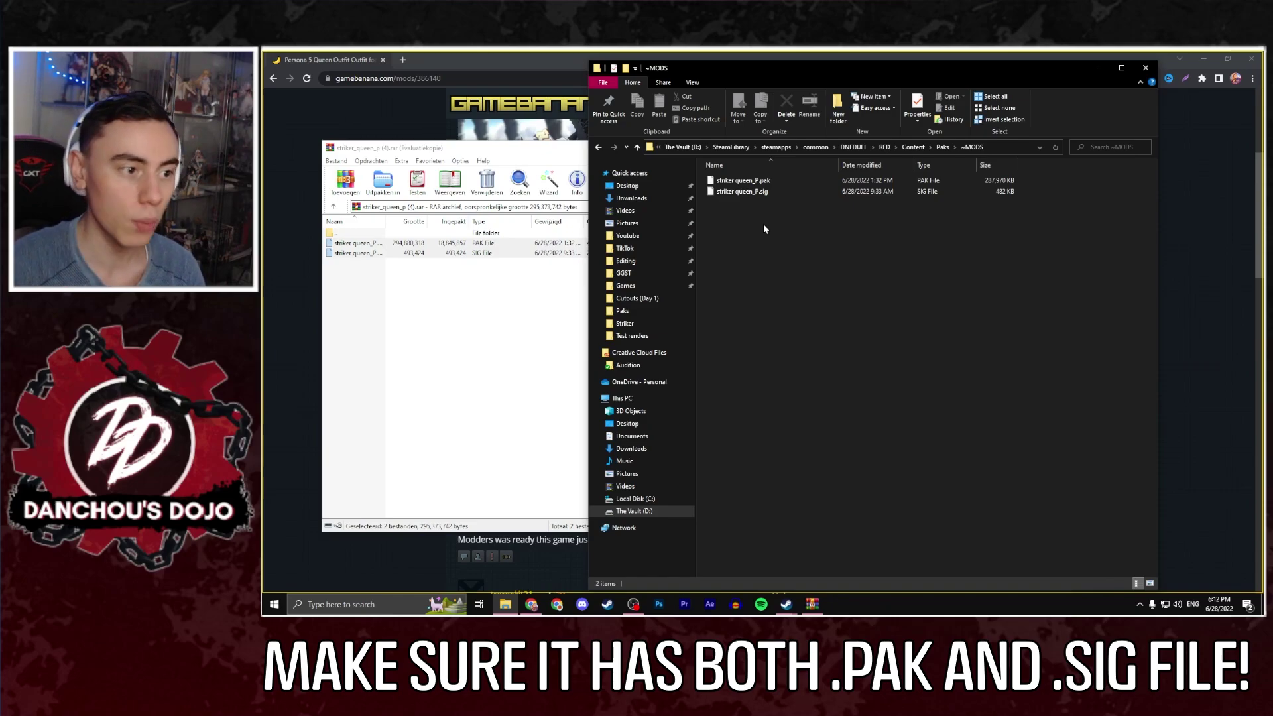
mouse_move(766, 205)
left_mouse_down()
mouse_move(761, 193)
mouse_move(769, 211)
left_mouse_up()
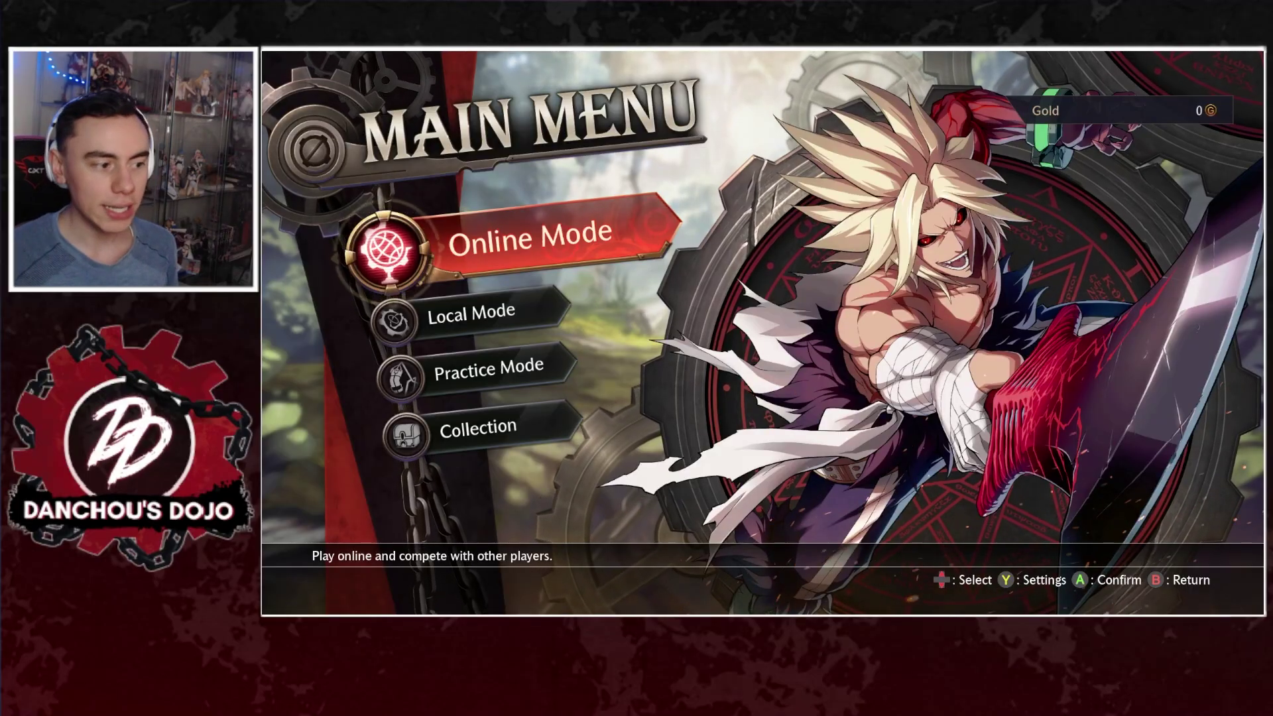
Start Training from DNF DUEL's Practice Mode menu.
key("Down")
key("Down")
key("Return")
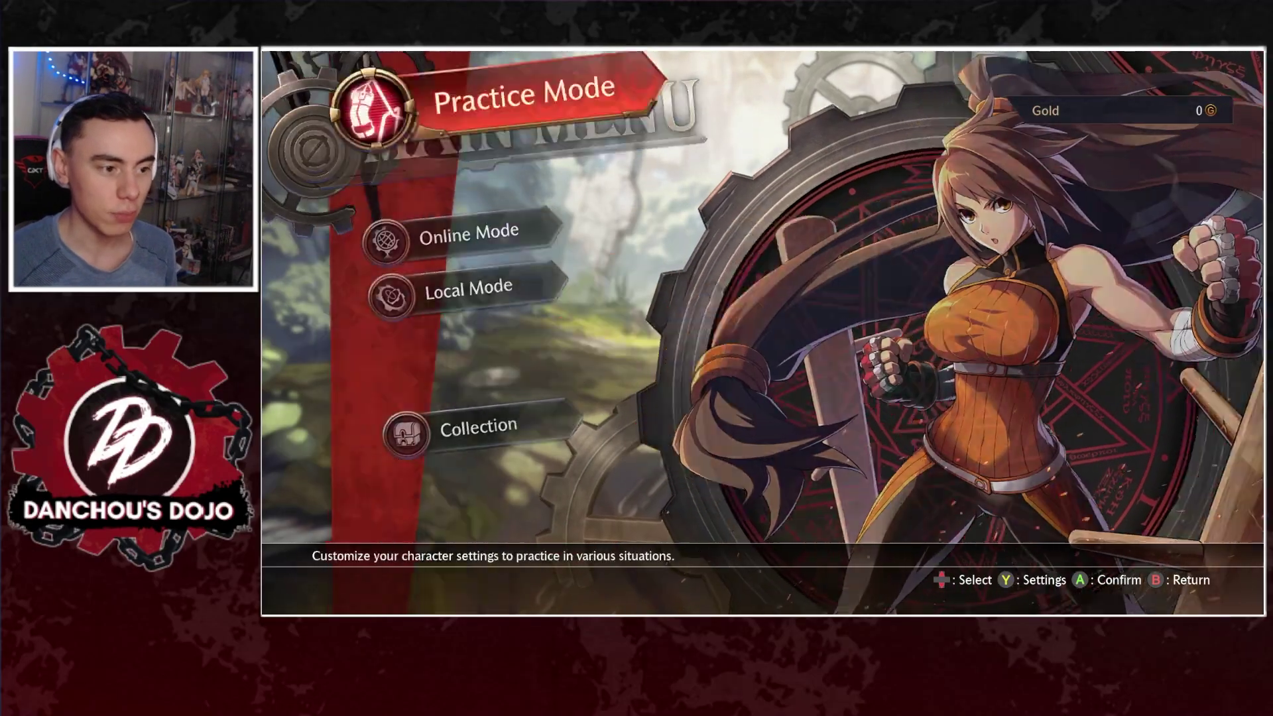
key("Return")
key("Return")
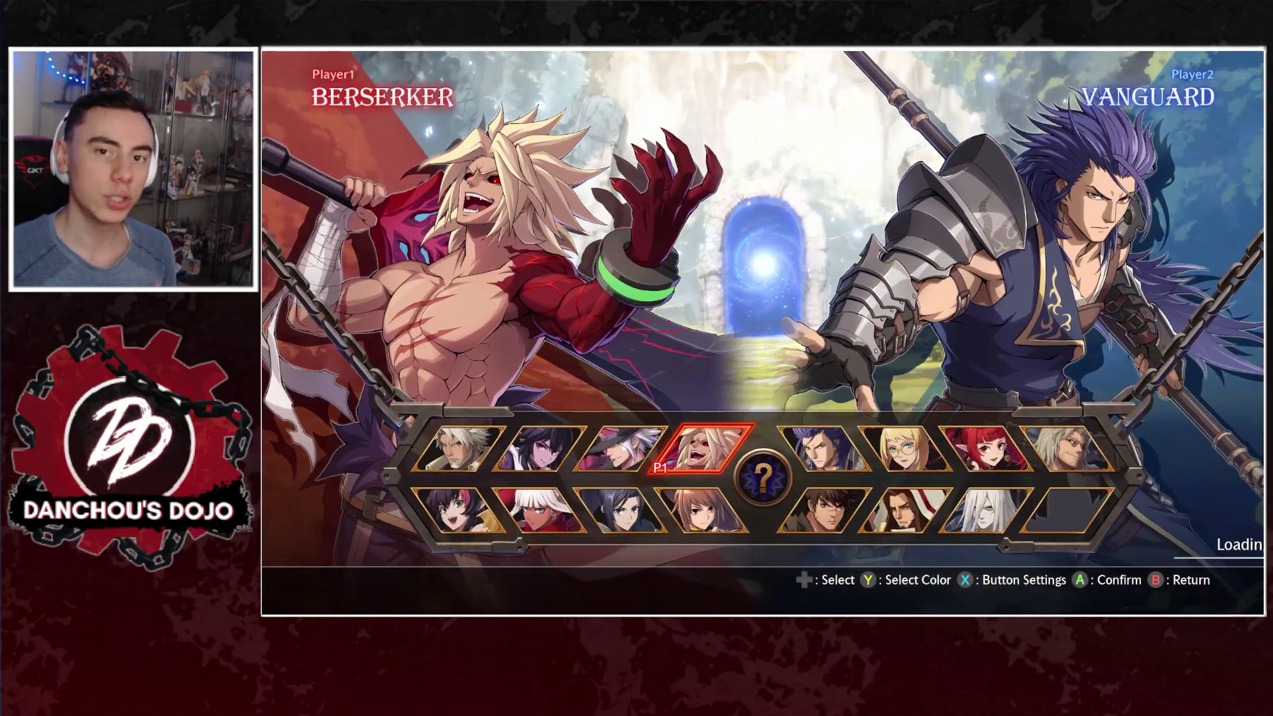
Lock in Striker for both Player 1 and Player 2.
key("Down")
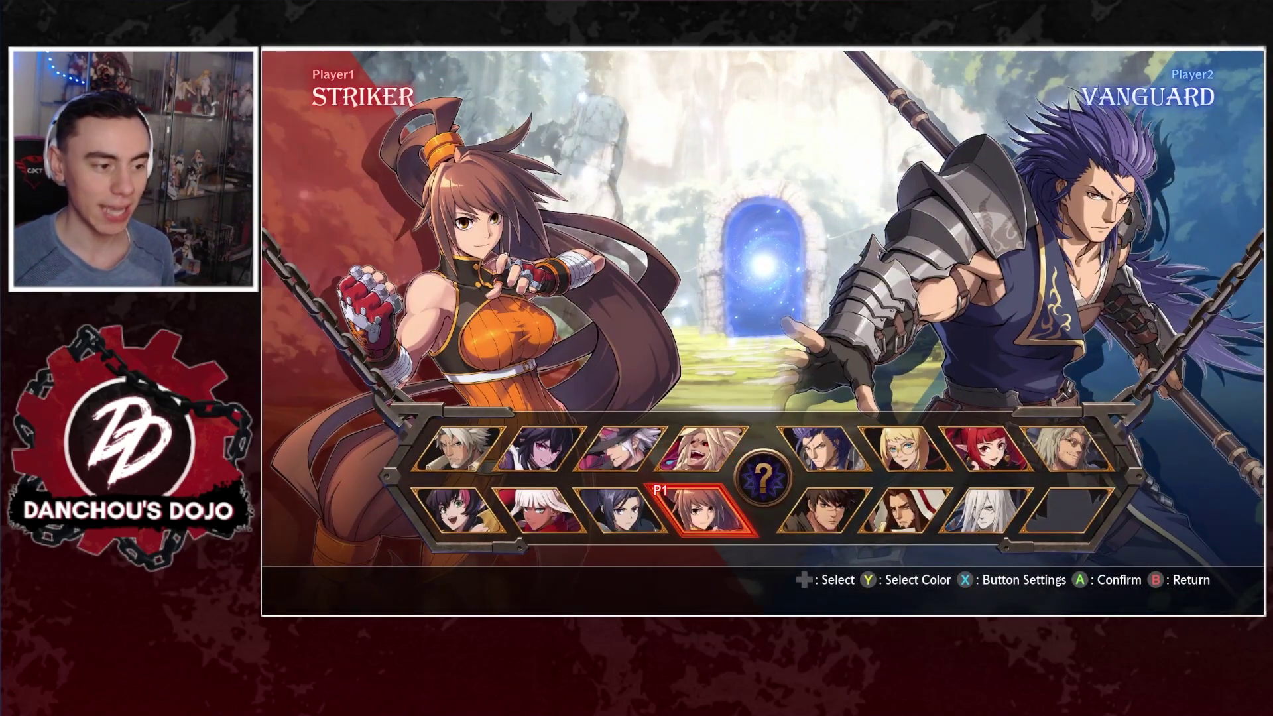
key("Return")
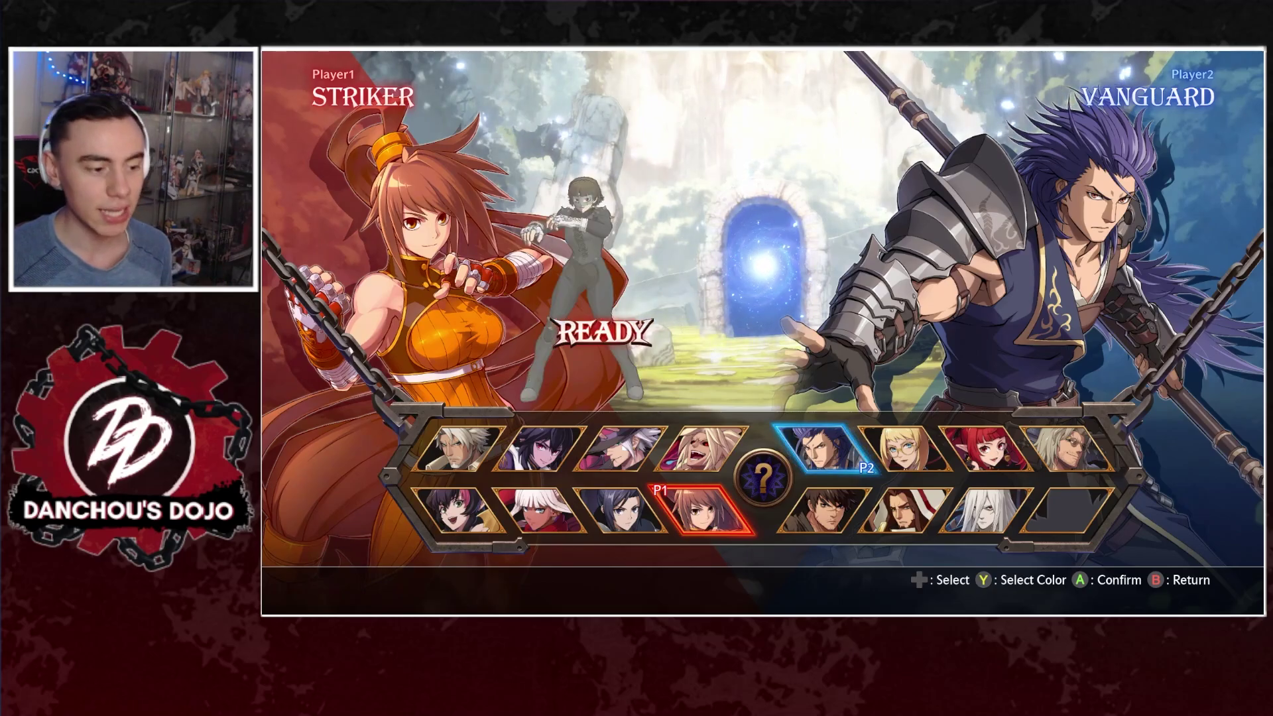
key("Left")
key("Down")
key("Return")
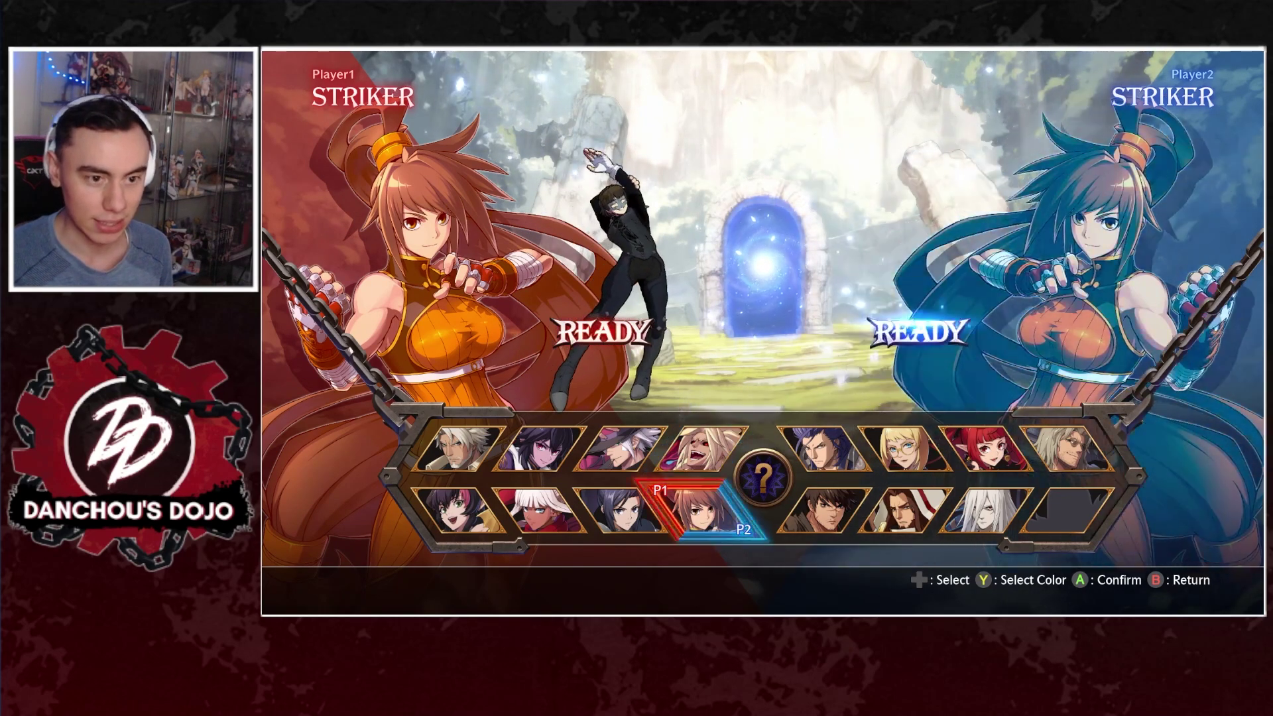